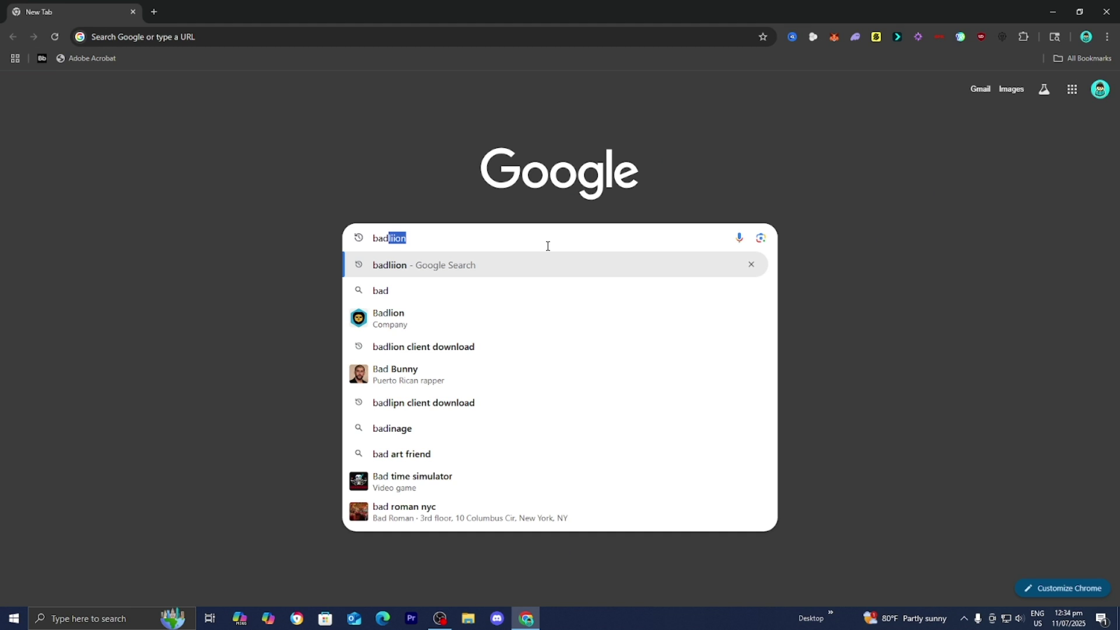
- Search Google for "badlion client download" and start the client download from the official Badlion website
key(Right)
key(Down)
key(Down)
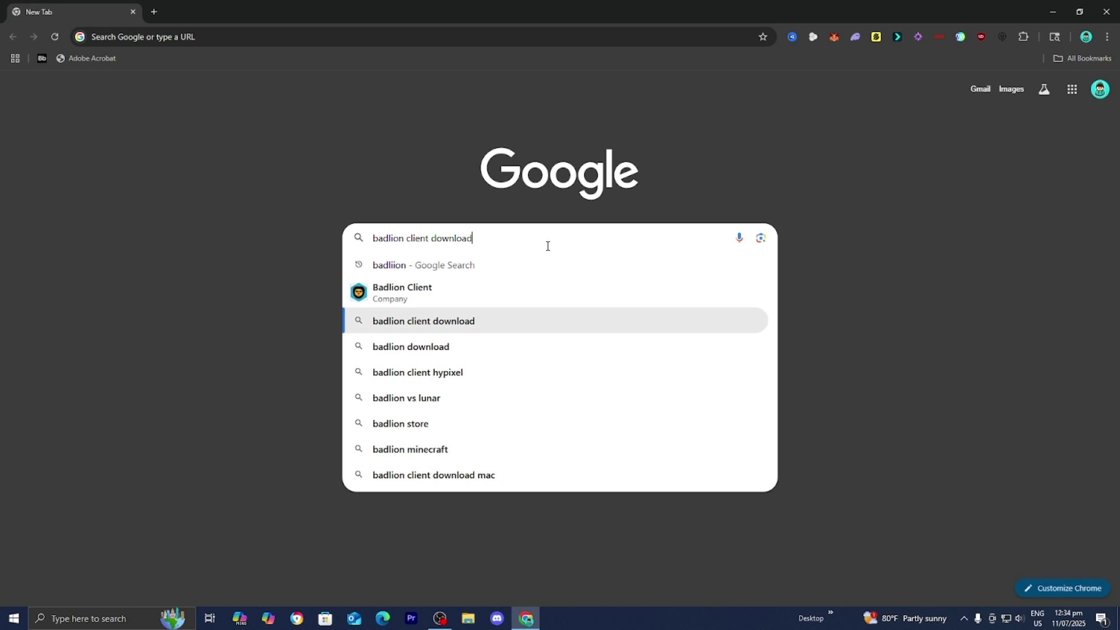
key(Return)
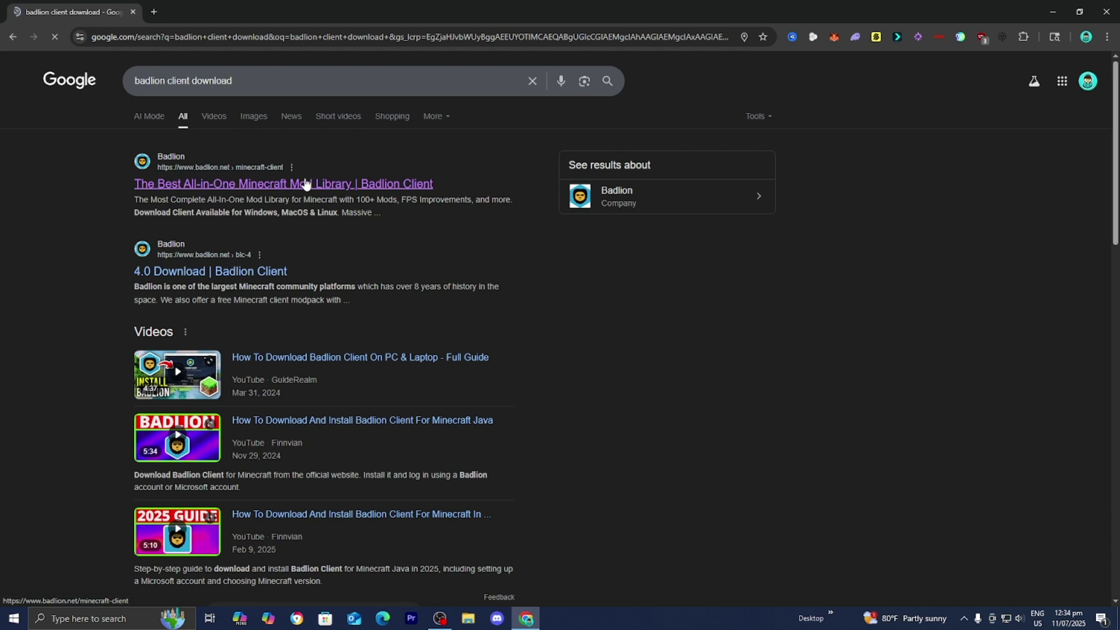
click(306, 184)
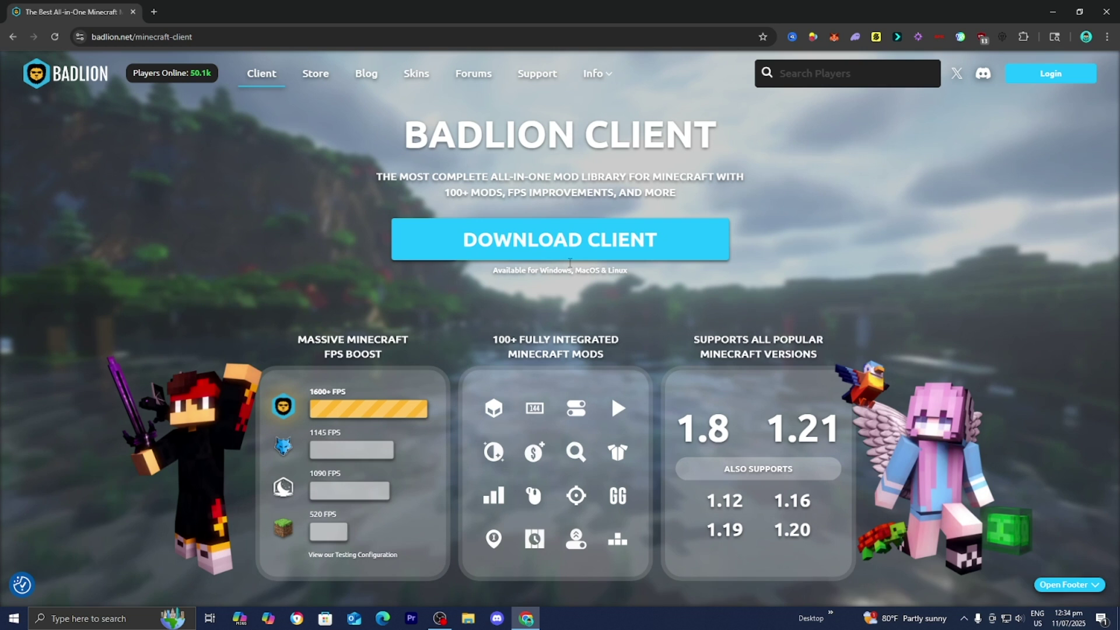
click(558, 239)
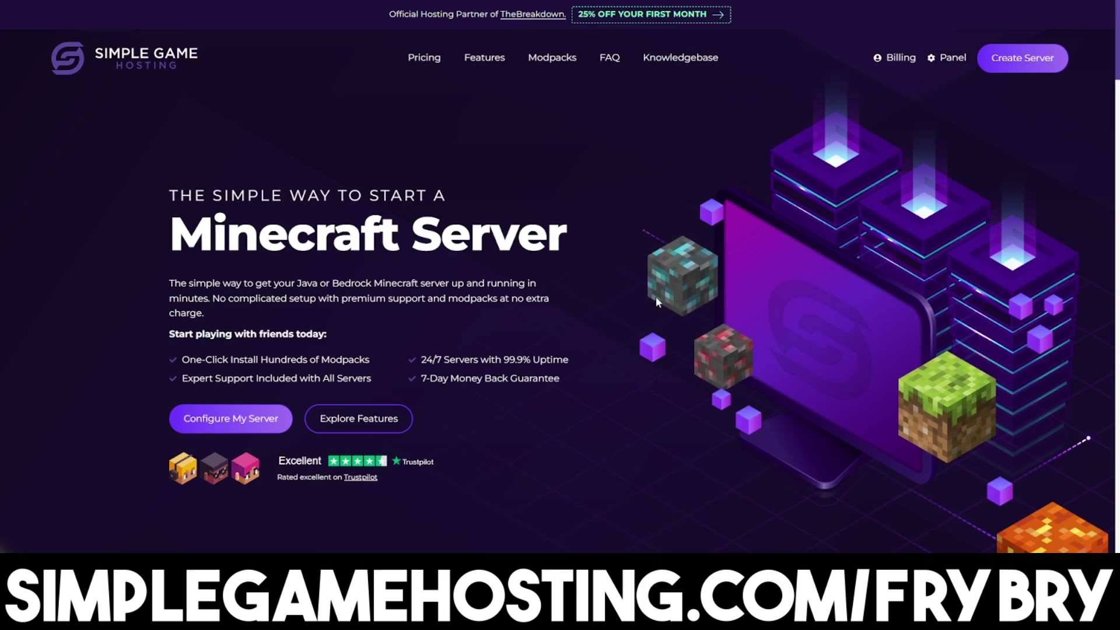
scroll(578, 319, down, 10)
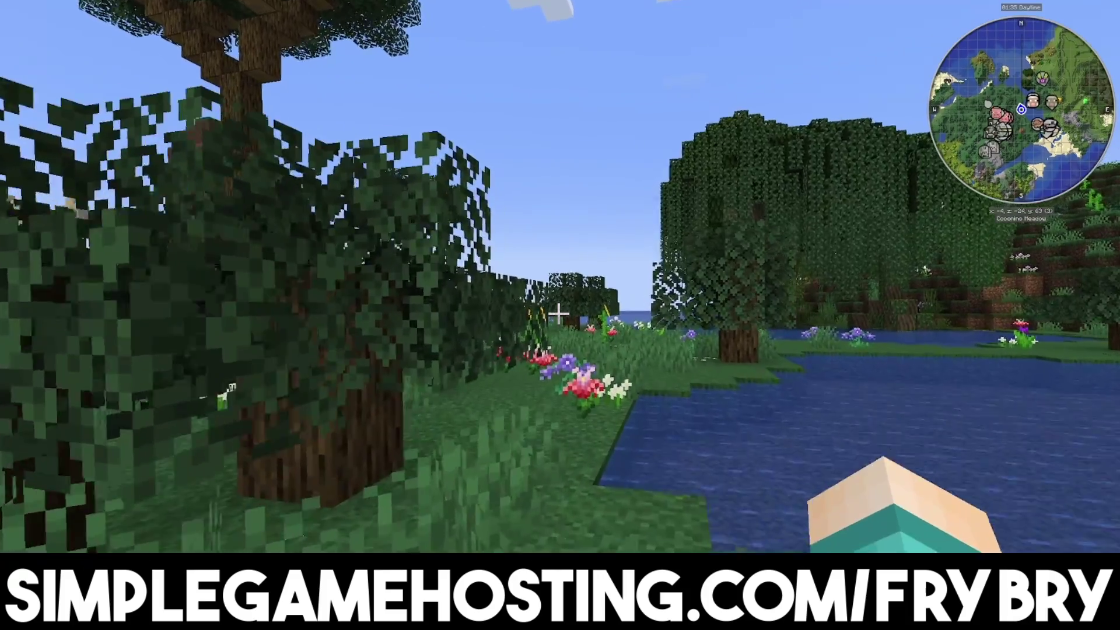
key(w)
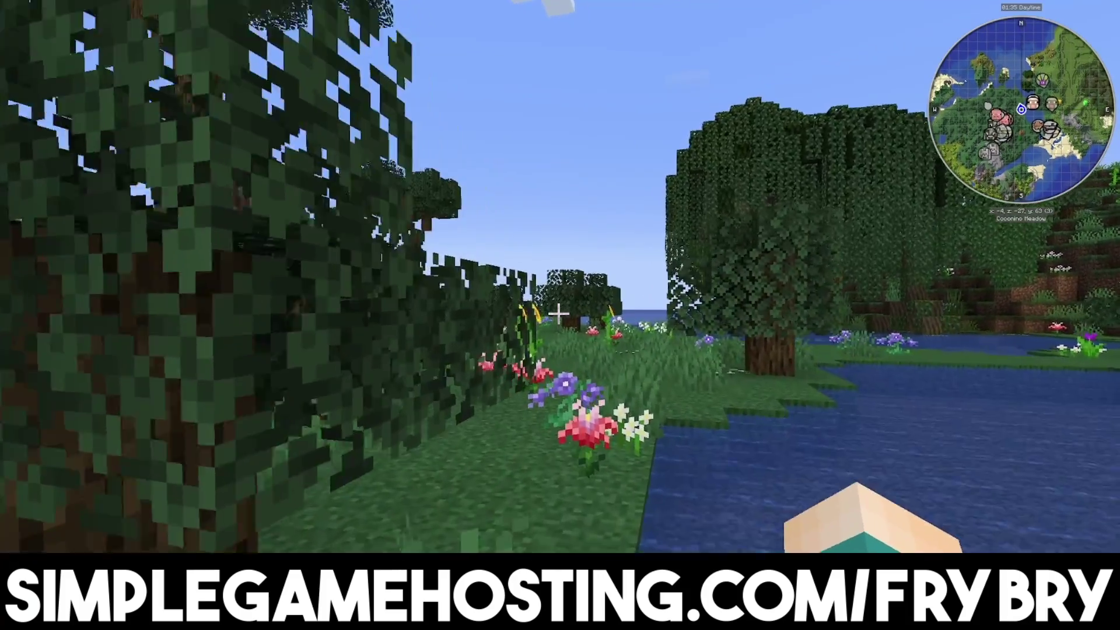
key(w)
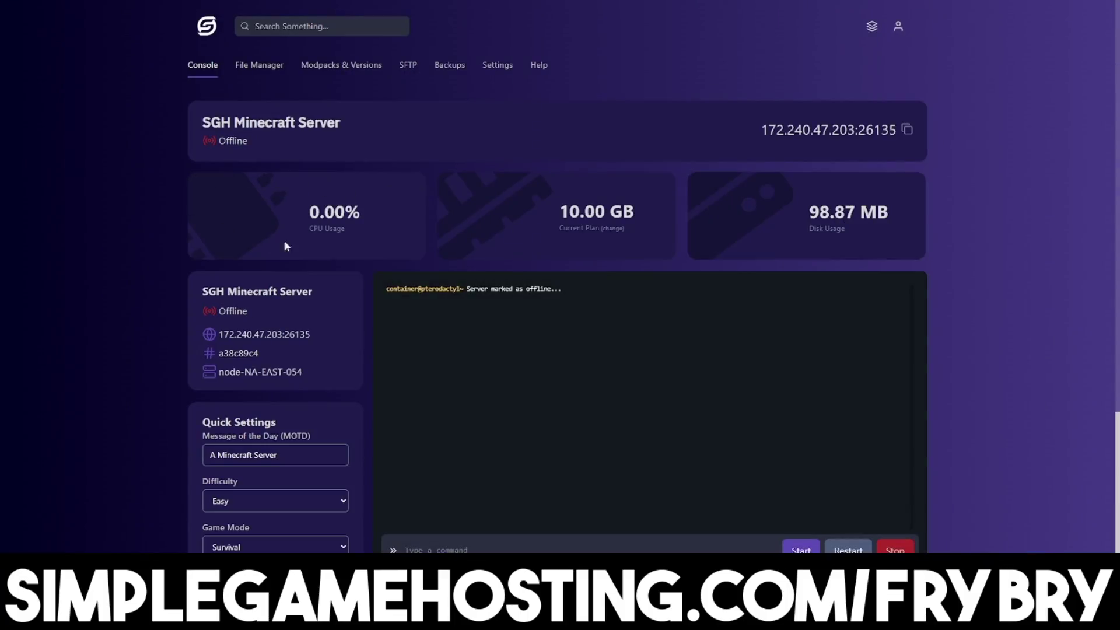
click(365, 75)
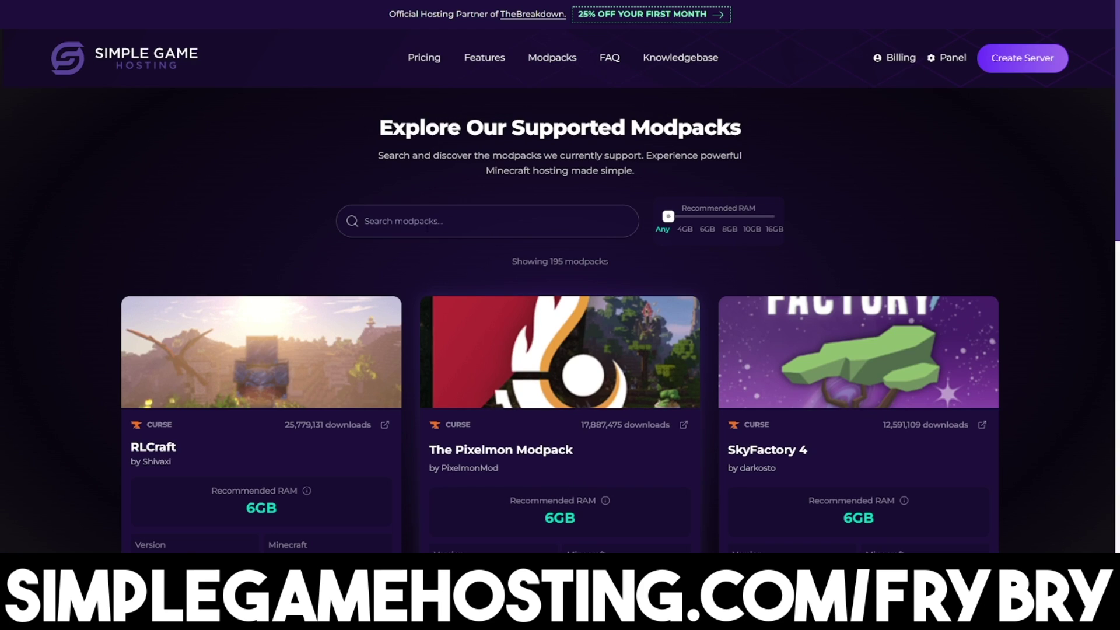
scroll(46, 229, down, 3)
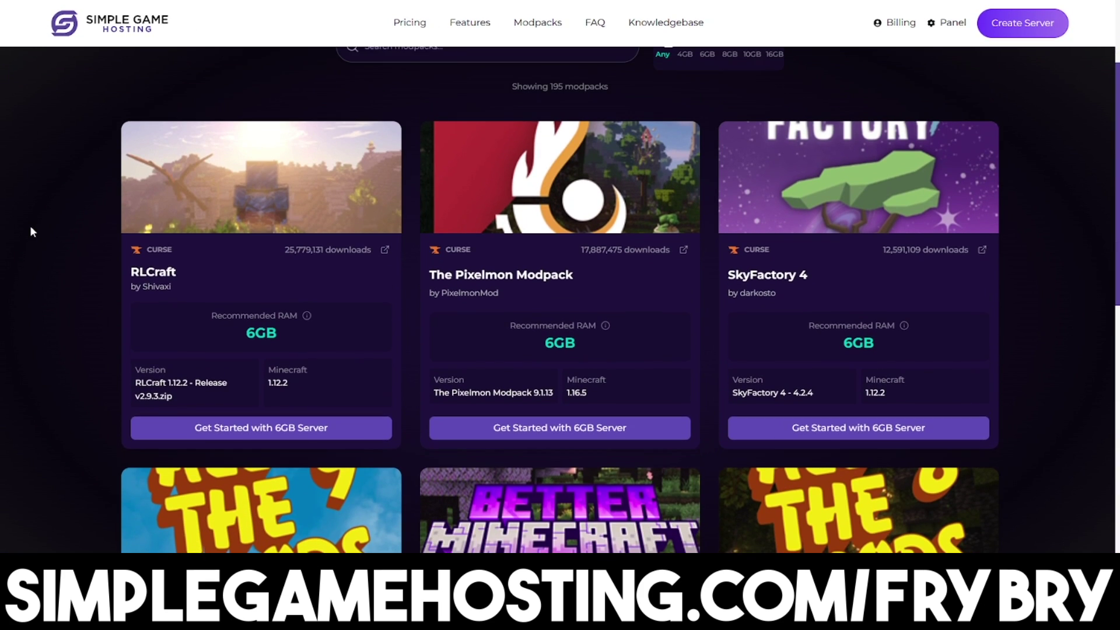
scroll(31, 227, down, 1)
scroll(31, 232, up, 4)
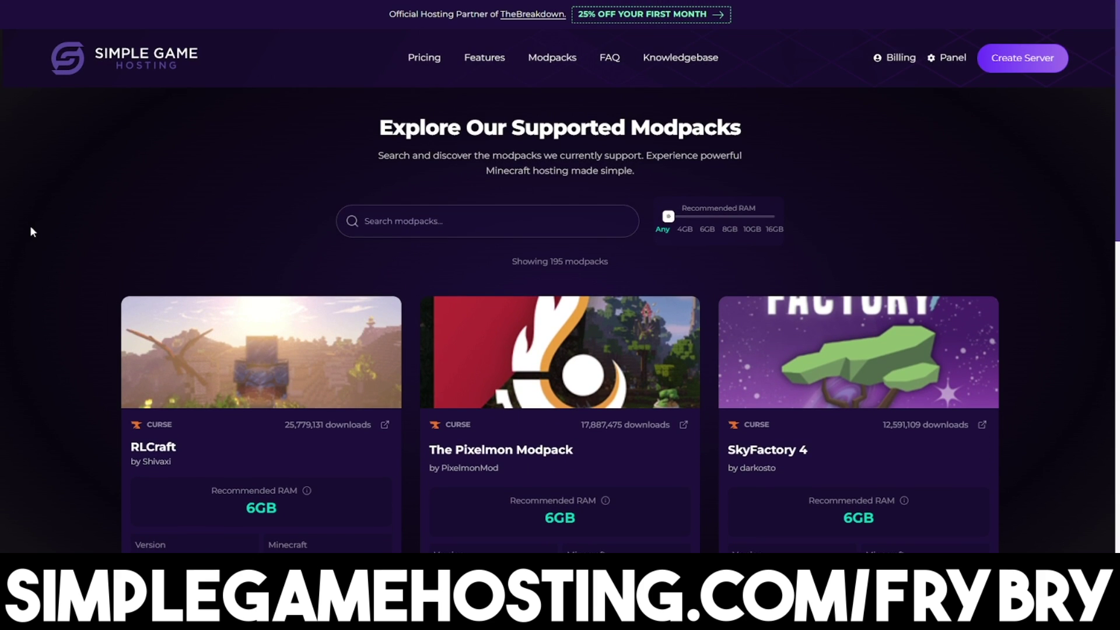
scroll(31, 229, down, 6)
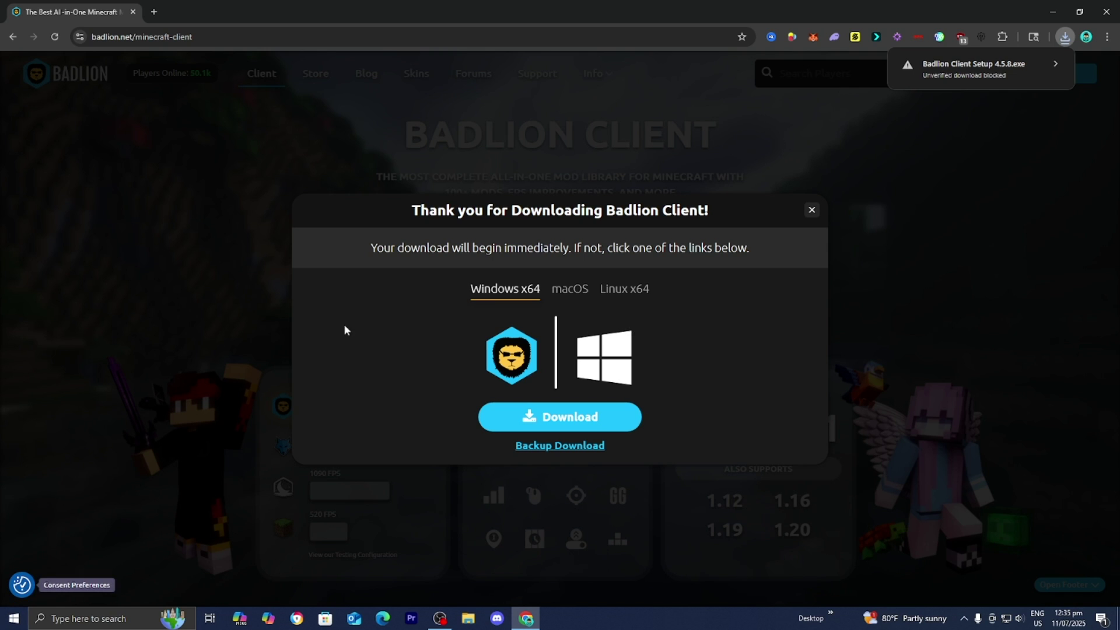
- Dismiss the download notice on the page and keep the blocked, unverified Badlion Client Setup 4.5.8.exe
click(964, 95)
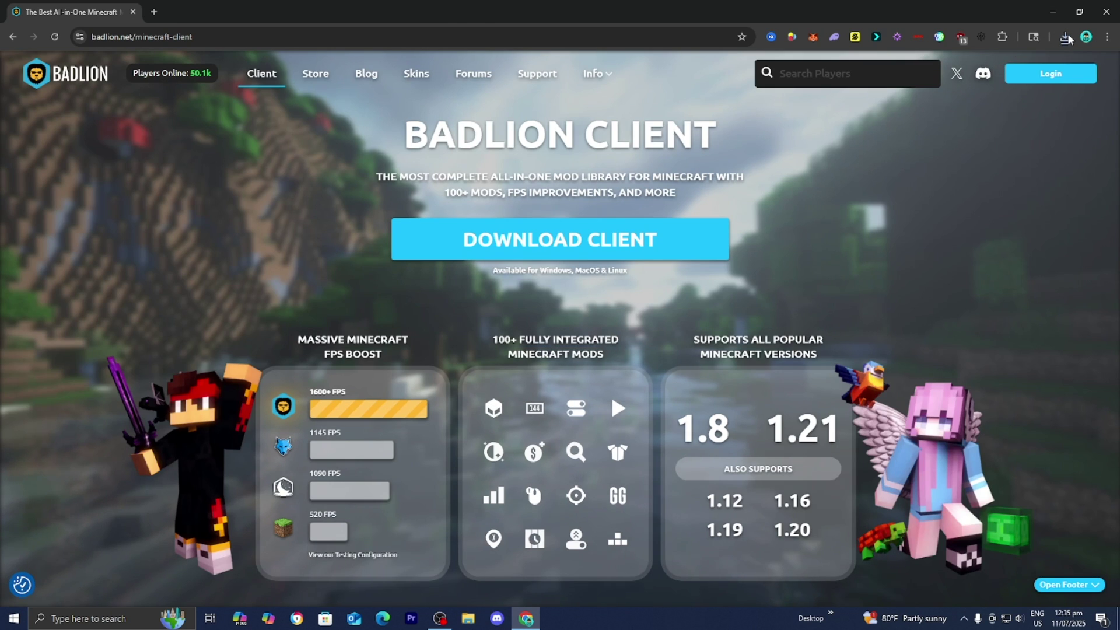
click(1065, 36)
click(989, 90)
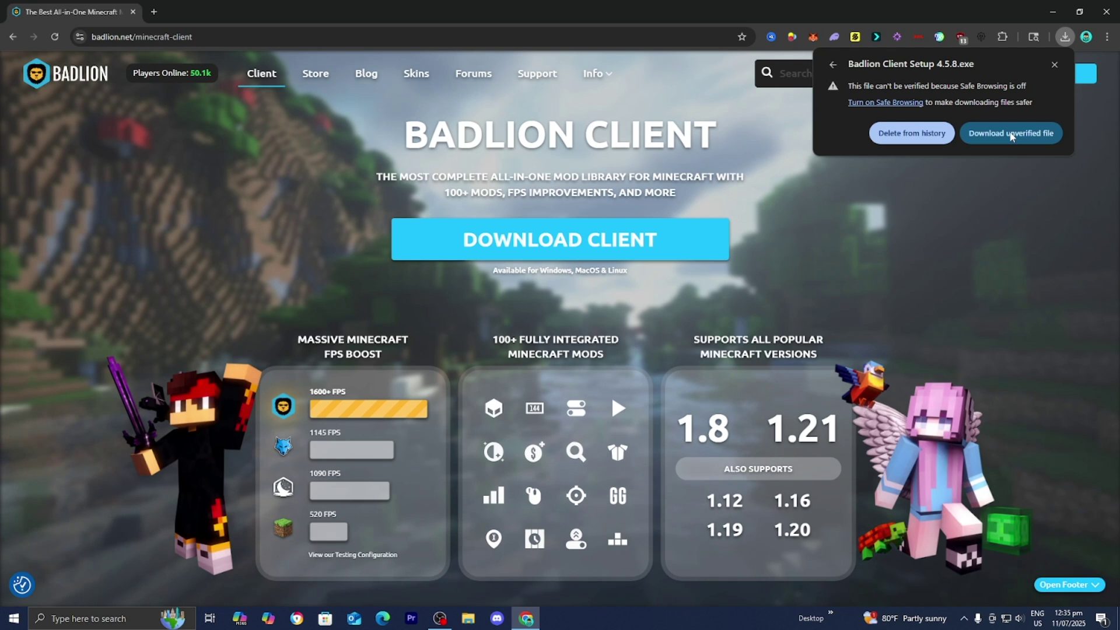
click(1011, 135)
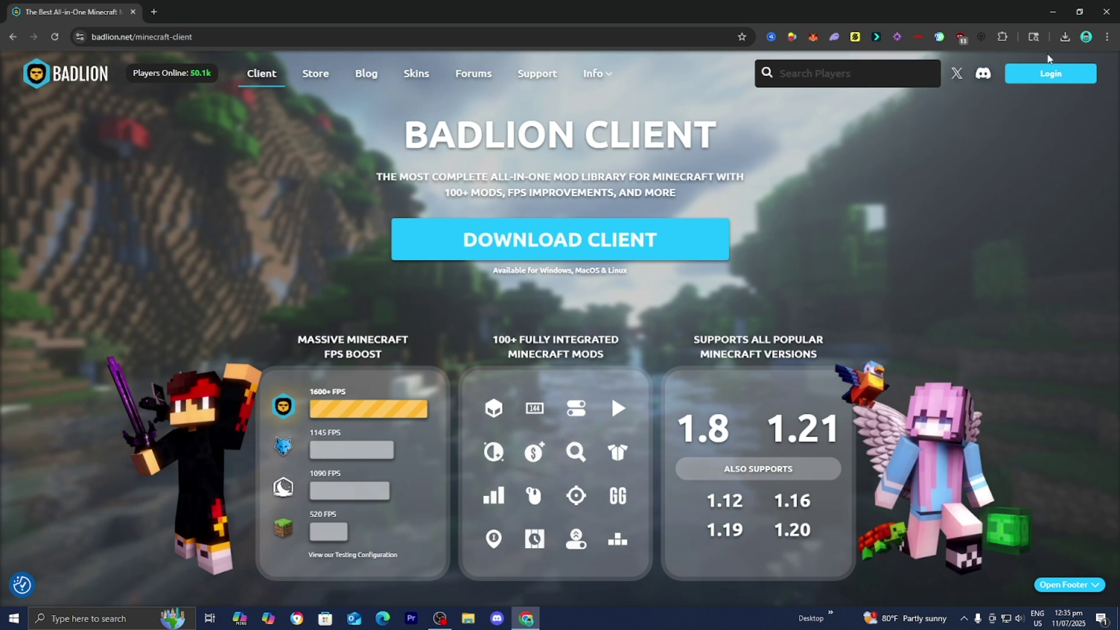
- Run the downloaded Badlion Client Setup 4.5.8.exe and accept its license agreement
click(1063, 36)
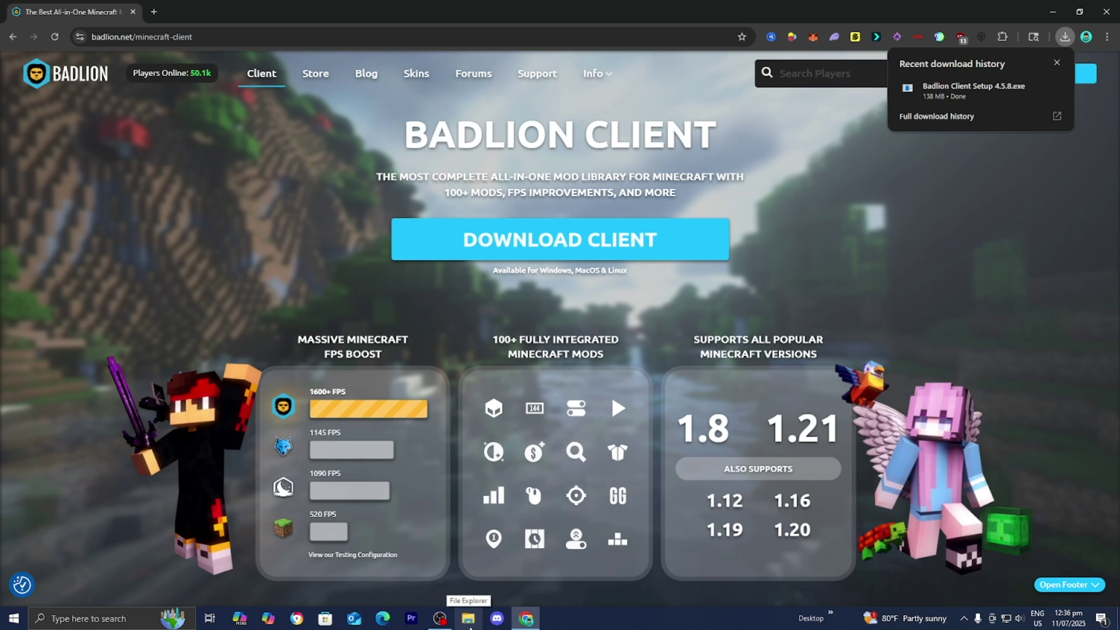
click(933, 89)
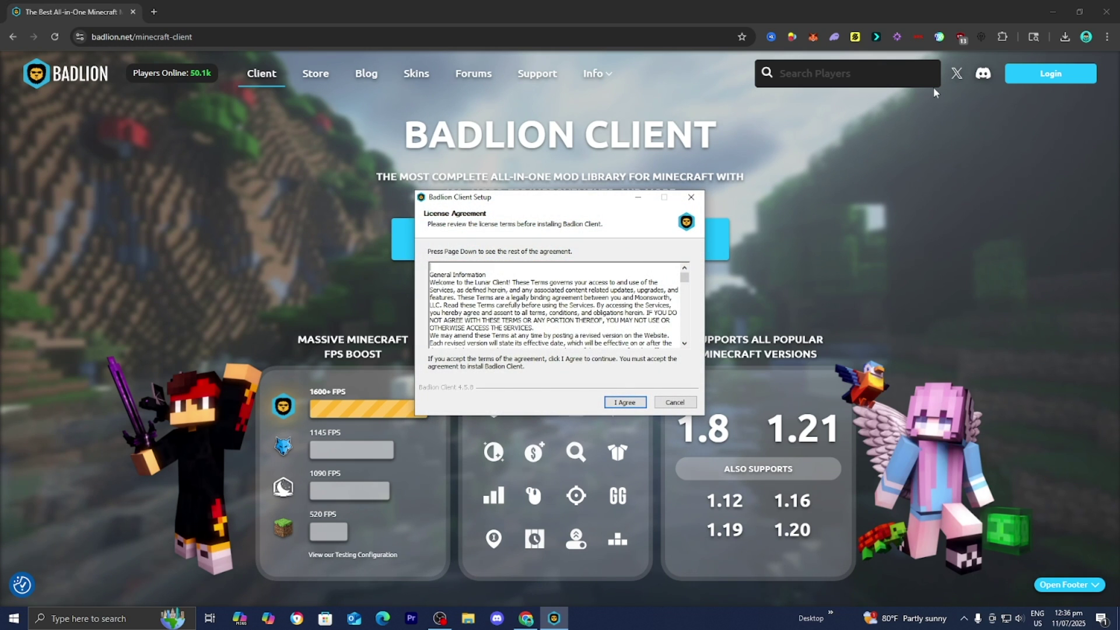
scroll(615, 306, down, 10)
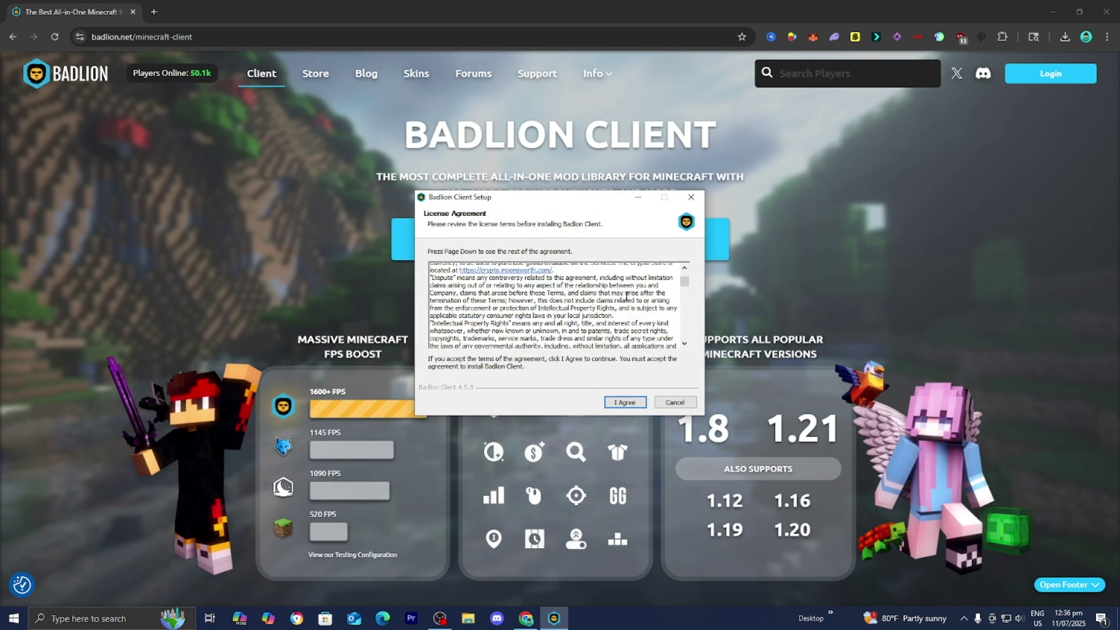
drag(691, 287, 686, 333)
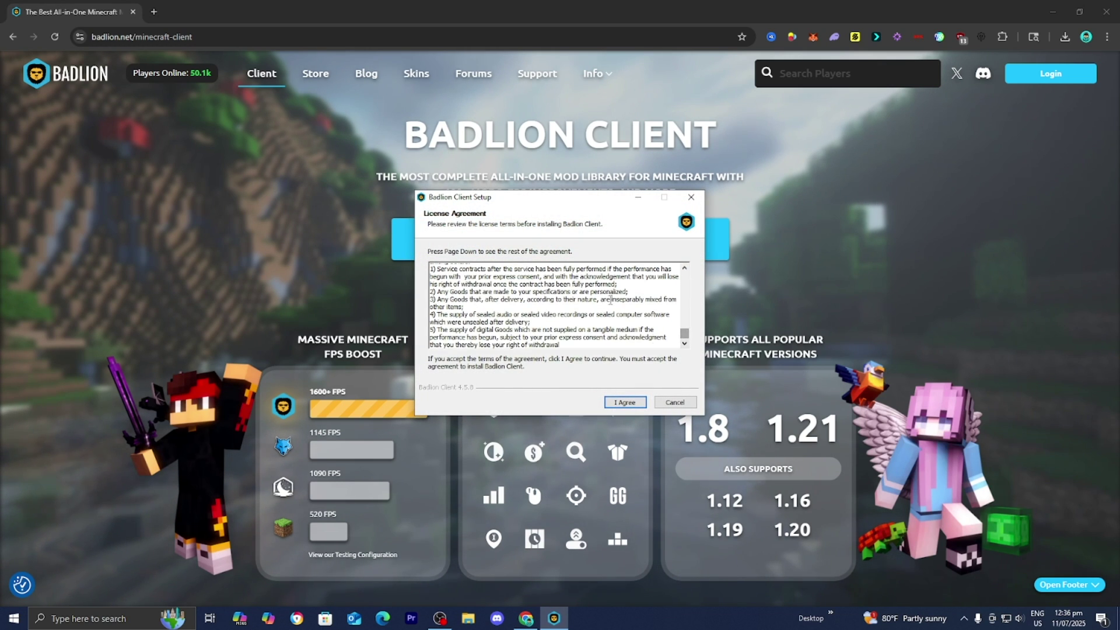
click(629, 404)
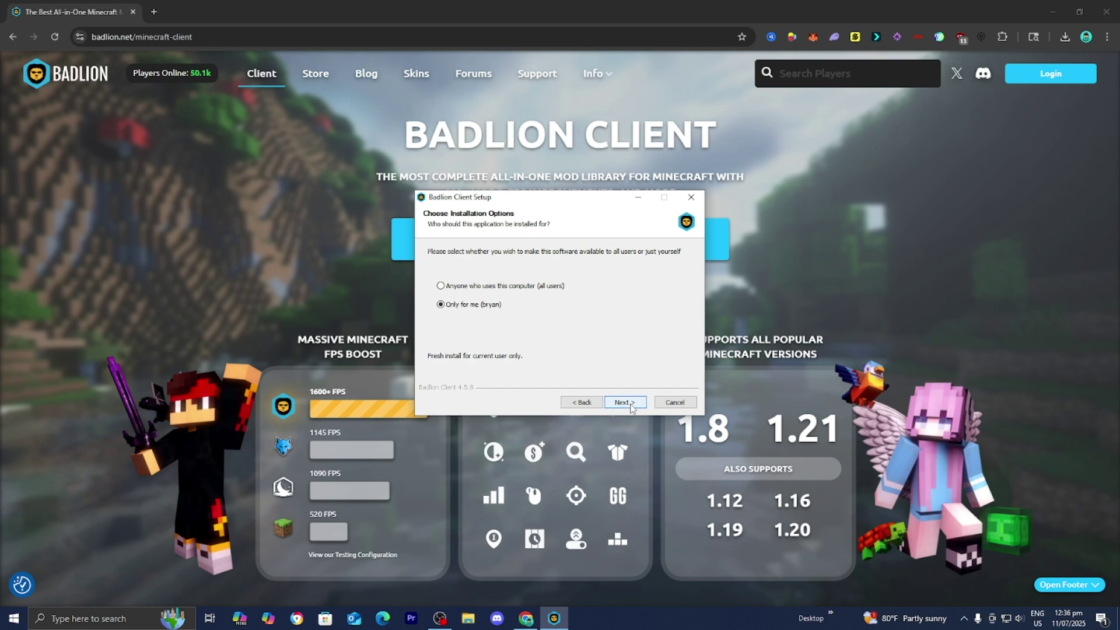
- Install Badlion Client for the current user only and finish setup with Run Badlion Client enabled
click(625, 403)
click(630, 405)
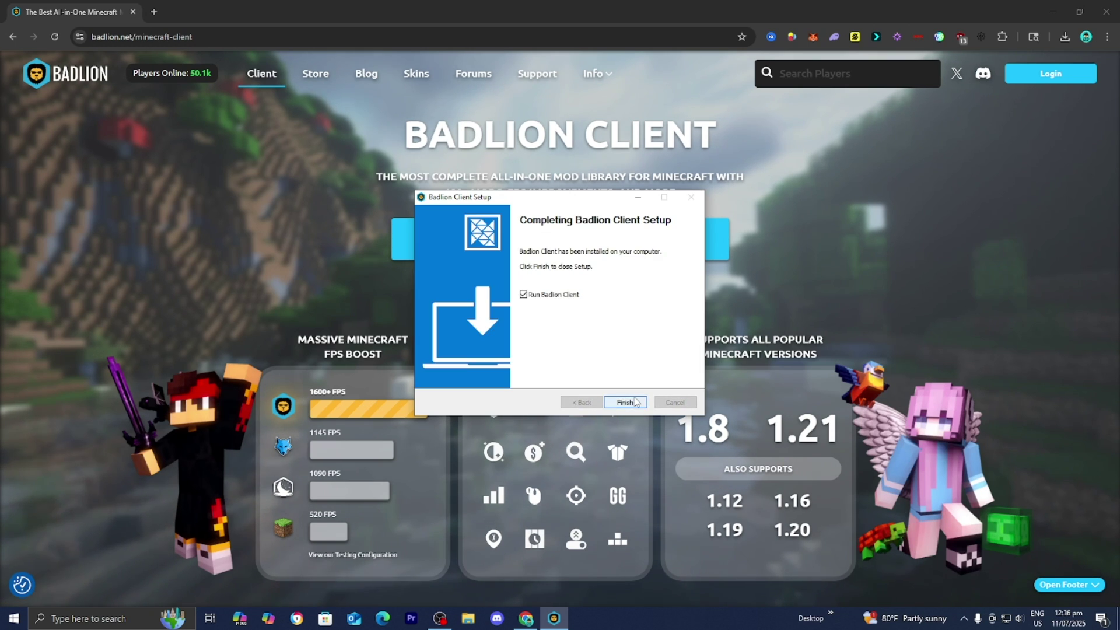
click(632, 402)
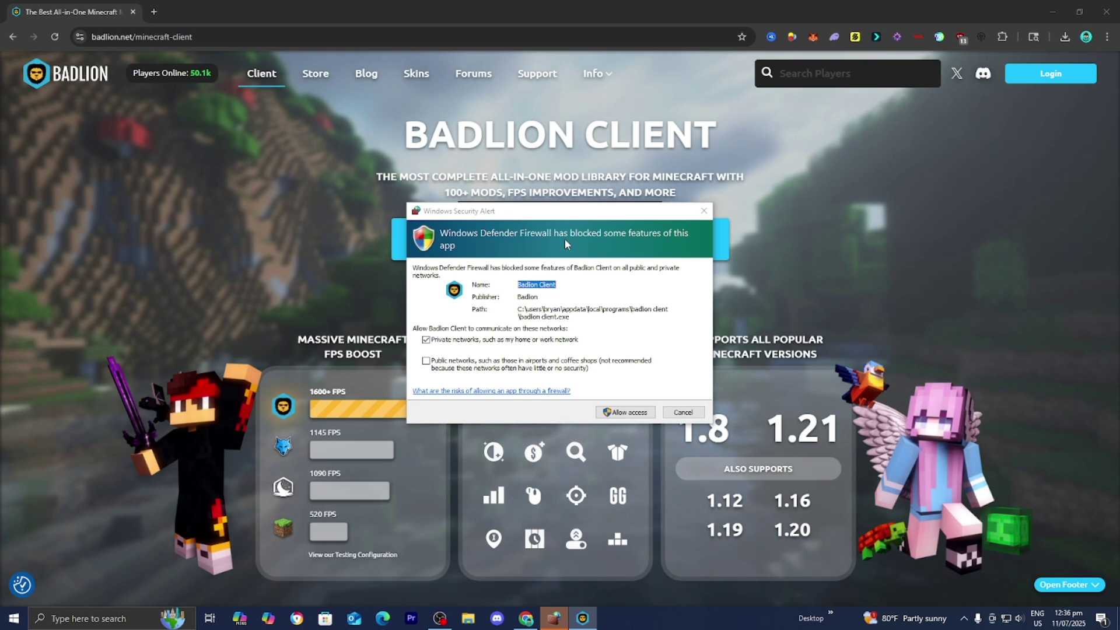
- Allow Badlion Client through the firewall on private networks and start signing in with Microsoft
click(624, 412)
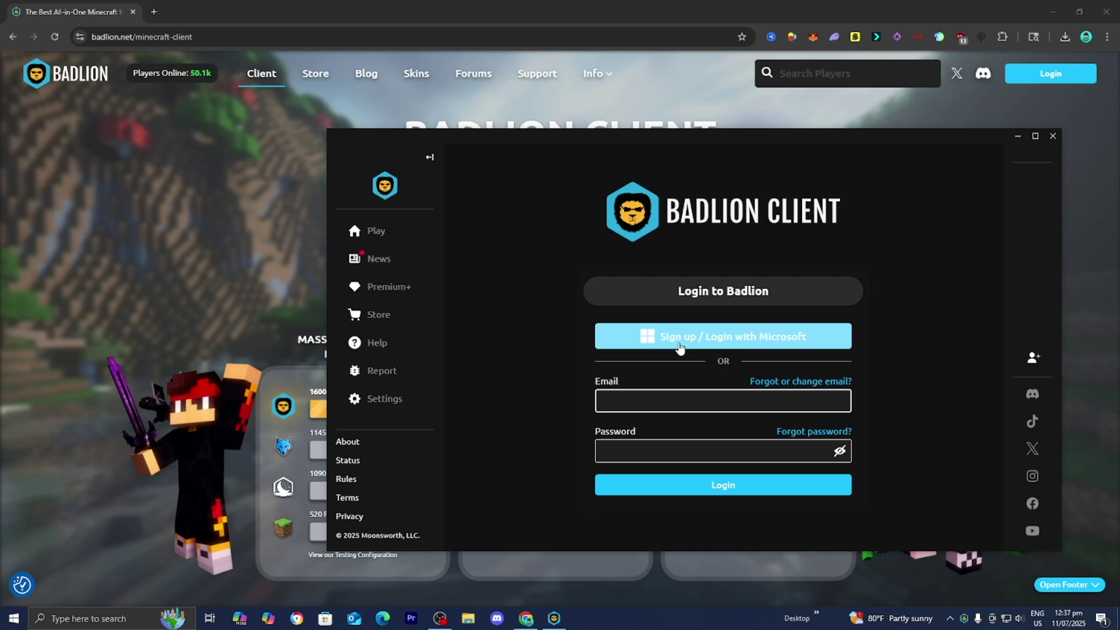
click(679, 348)
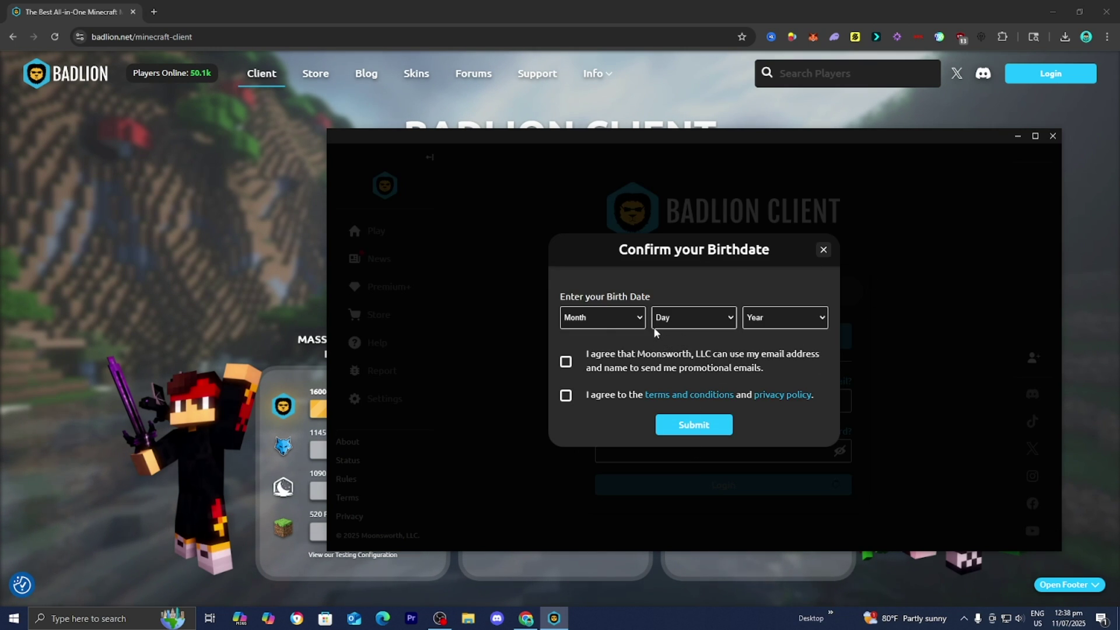
- Enter the account holder's birth date, agree to promotional emails and the terms and privacy policy, and submit the form
click(601, 318)
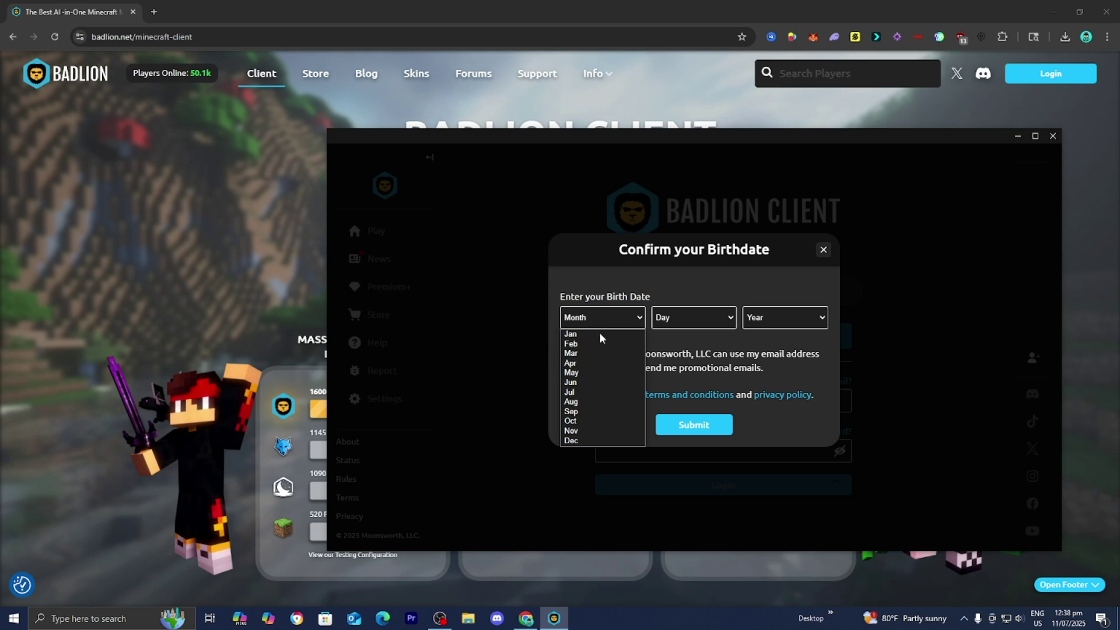
click(590, 416)
click(674, 324)
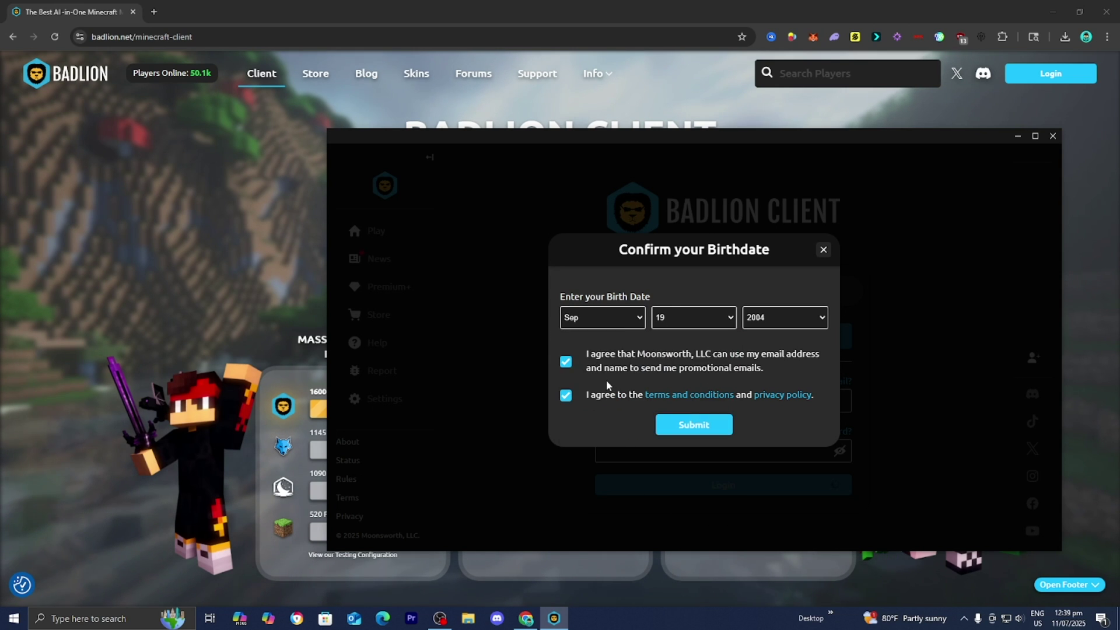
click(668, 432)
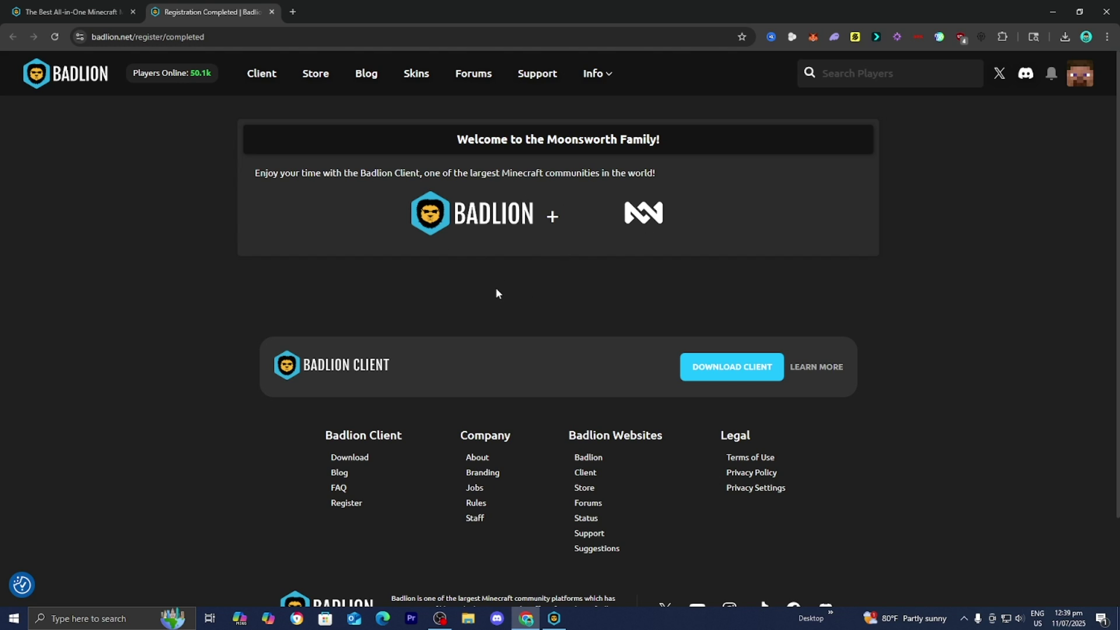
- Switch to the Badlion Client launcher and accept public sharing of the profile statistics in the consent form
click(553, 618)
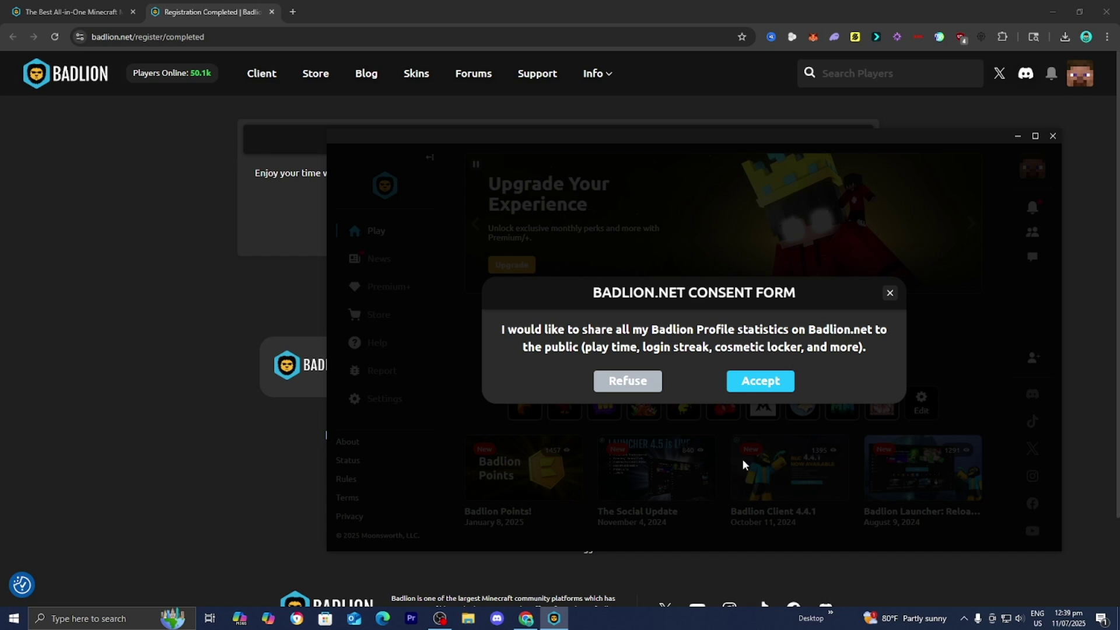
click(758, 382)
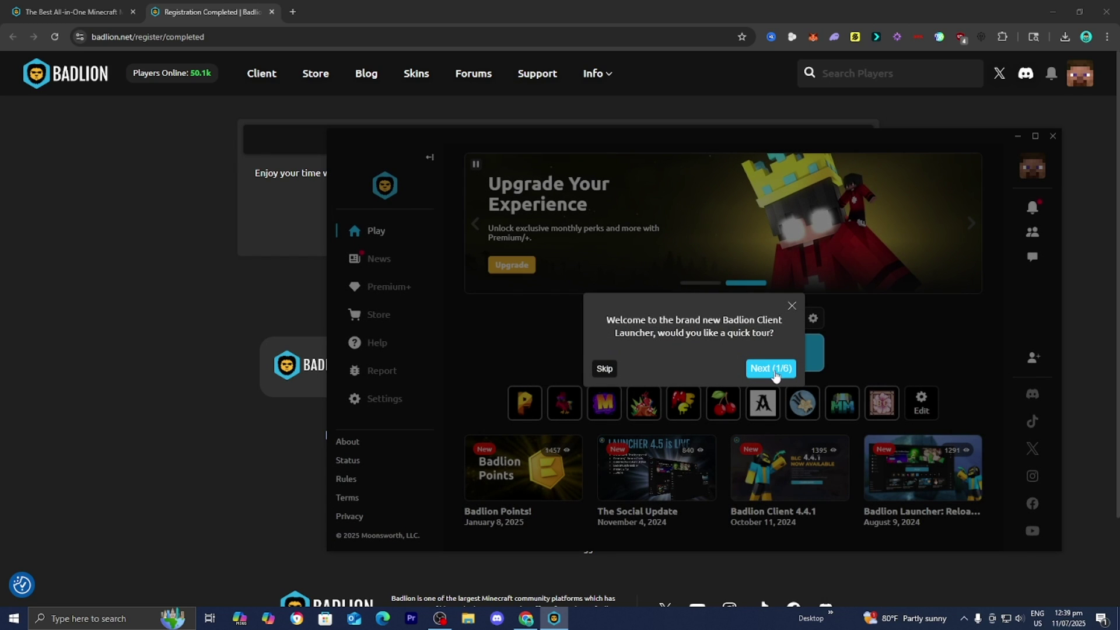
- Go through all six parts of the launcher's quick tour
click(794, 374)
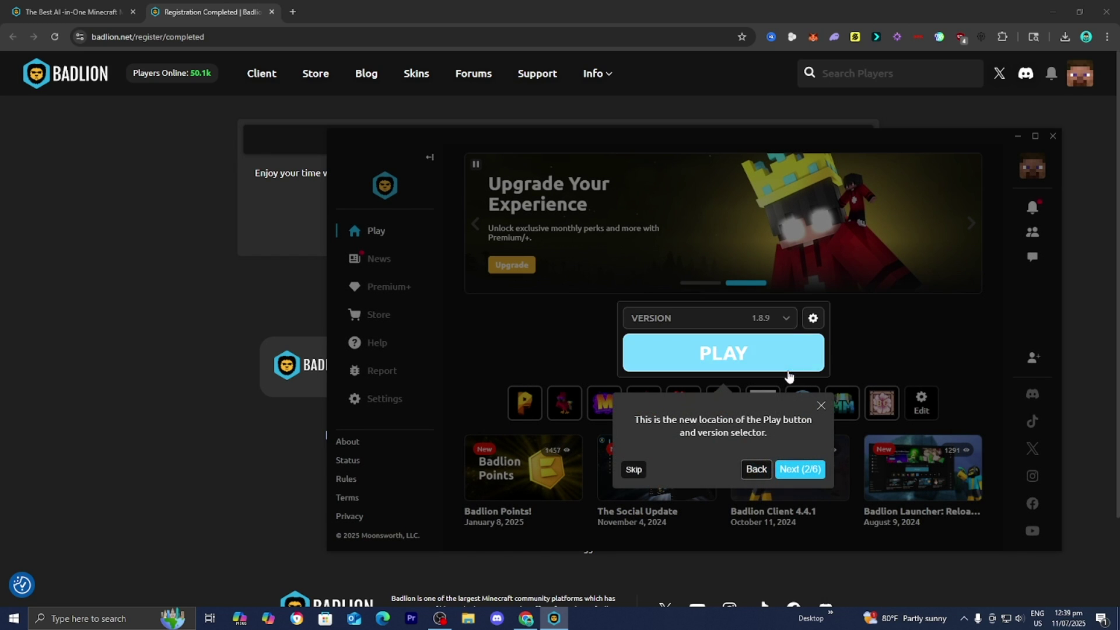
click(802, 472)
click(886, 474)
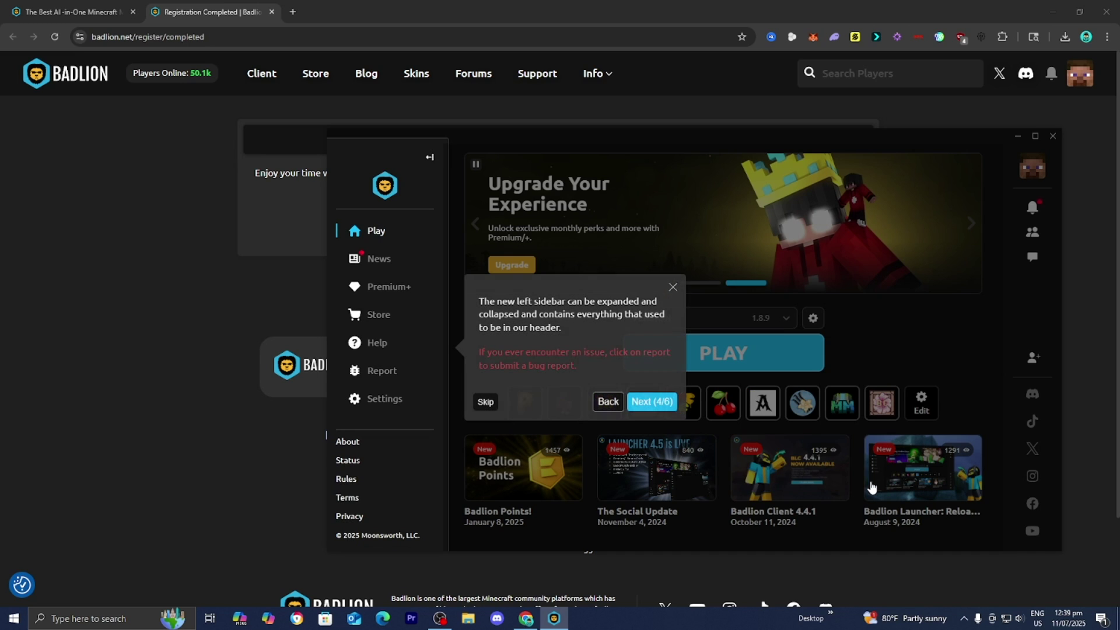
click(651, 403)
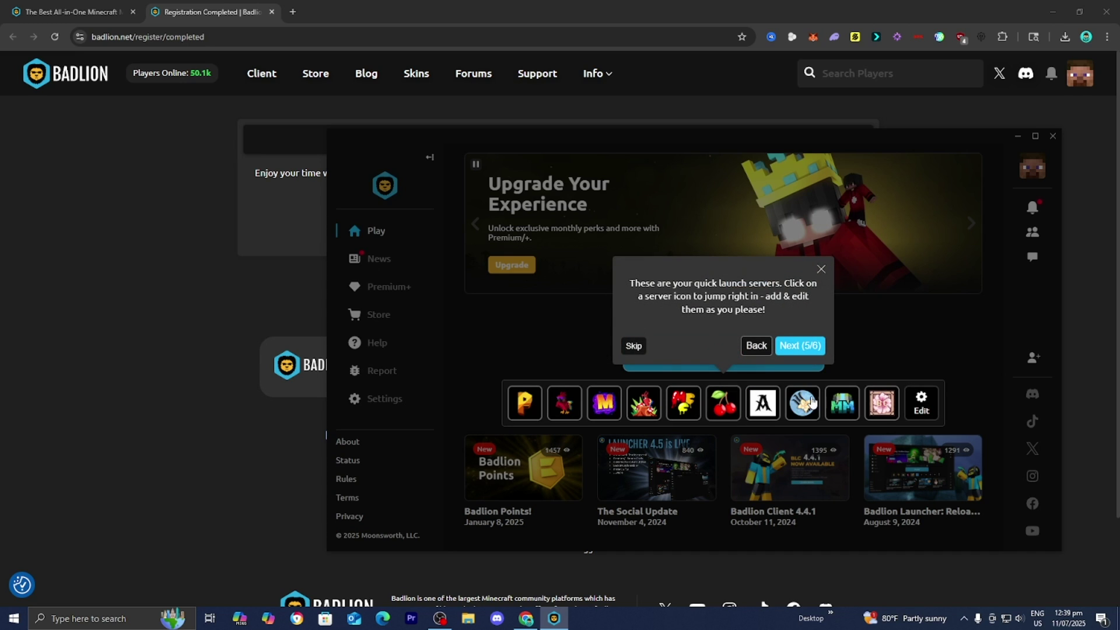
click(833, 361)
click(801, 404)
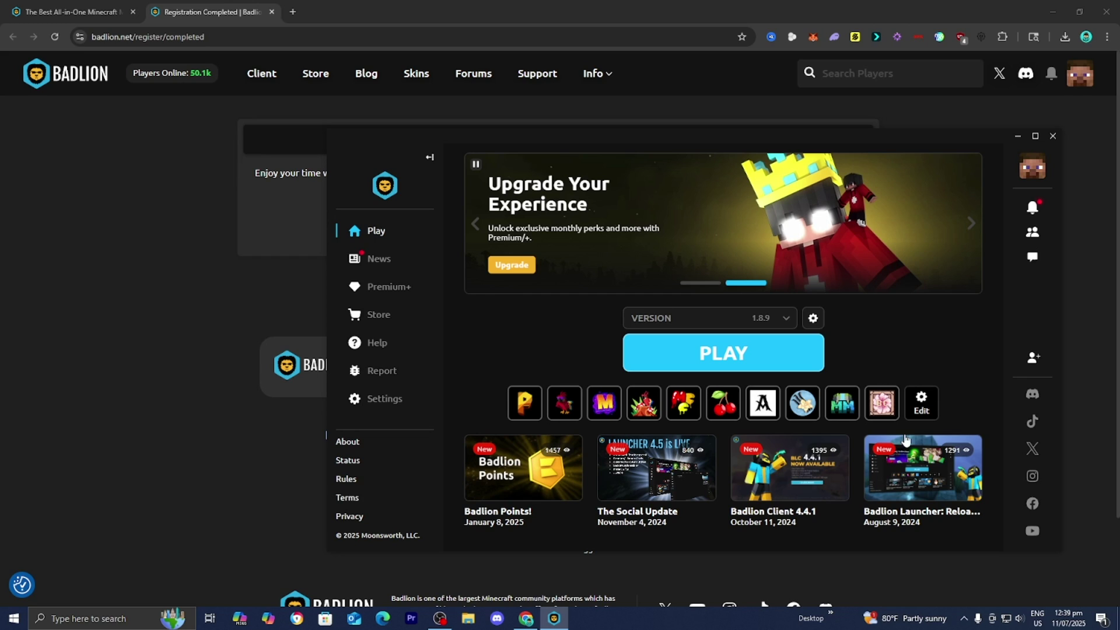
- Set the Minecraft version to 1.21.7 and launch the game
click(734, 327)
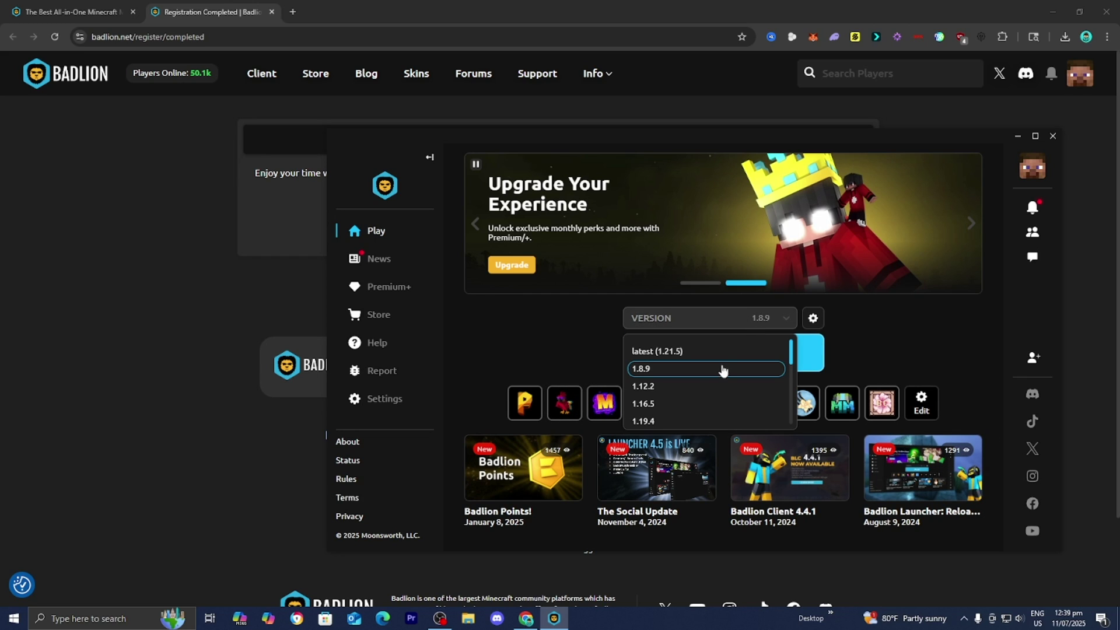
scroll(717, 373, down, 2)
scroll(694, 391, down, 3)
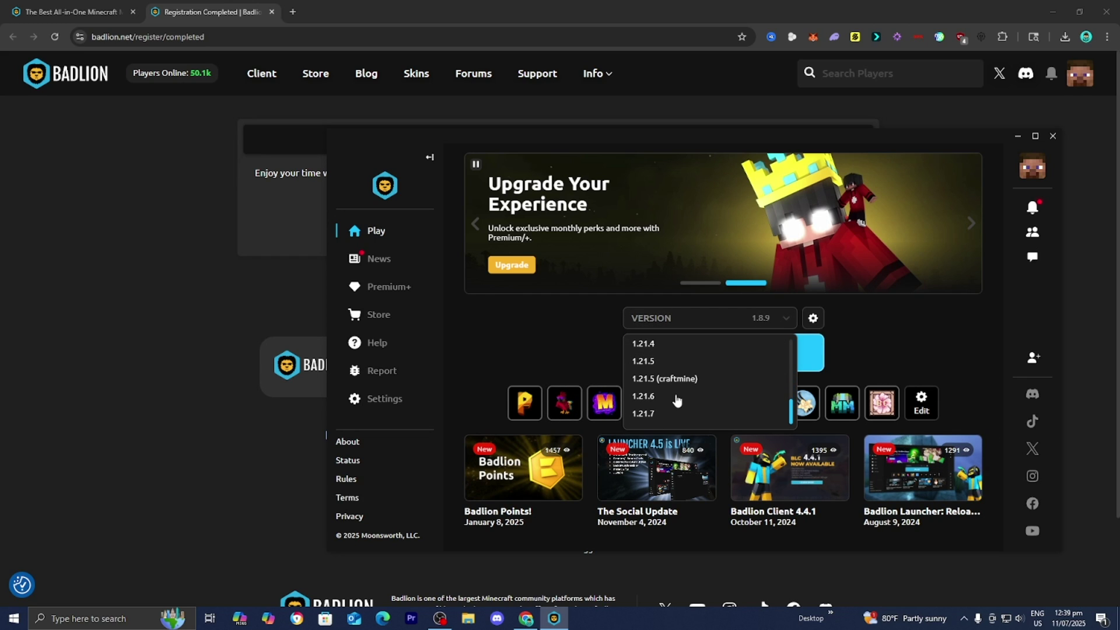
click(667, 414)
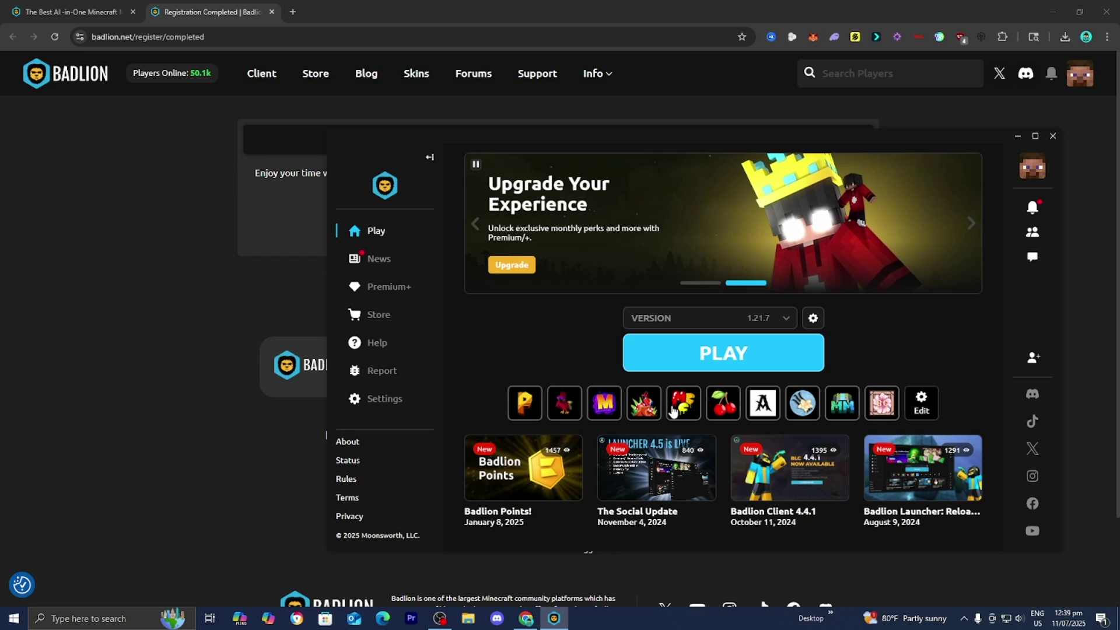
click(738, 368)
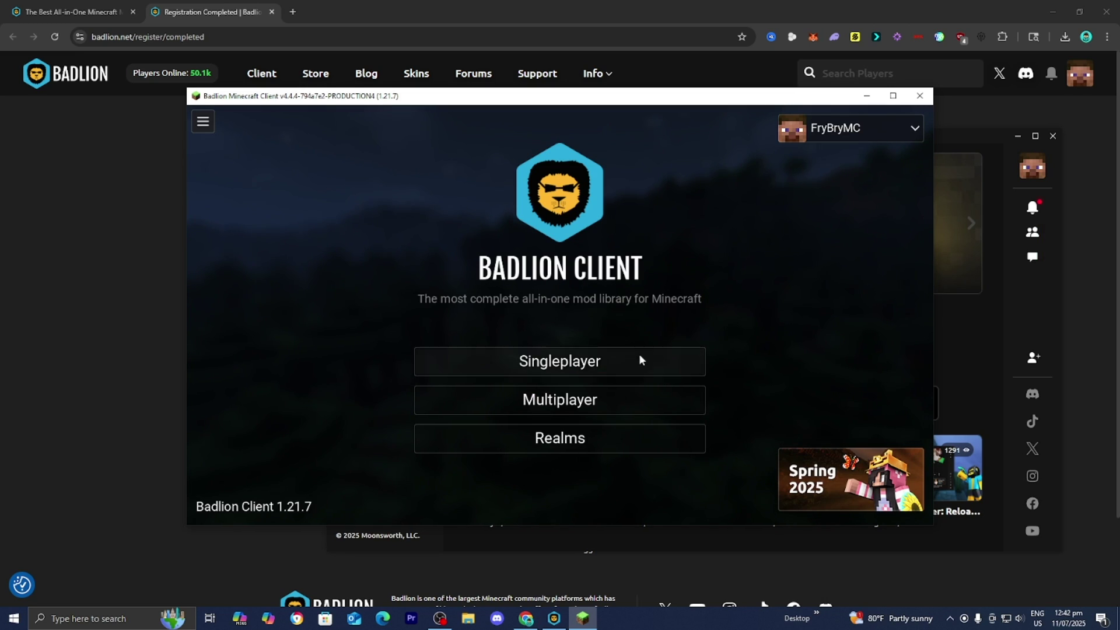
- Set up a new singleplayer world with a game mode other than Survival and create it
click(647, 361)
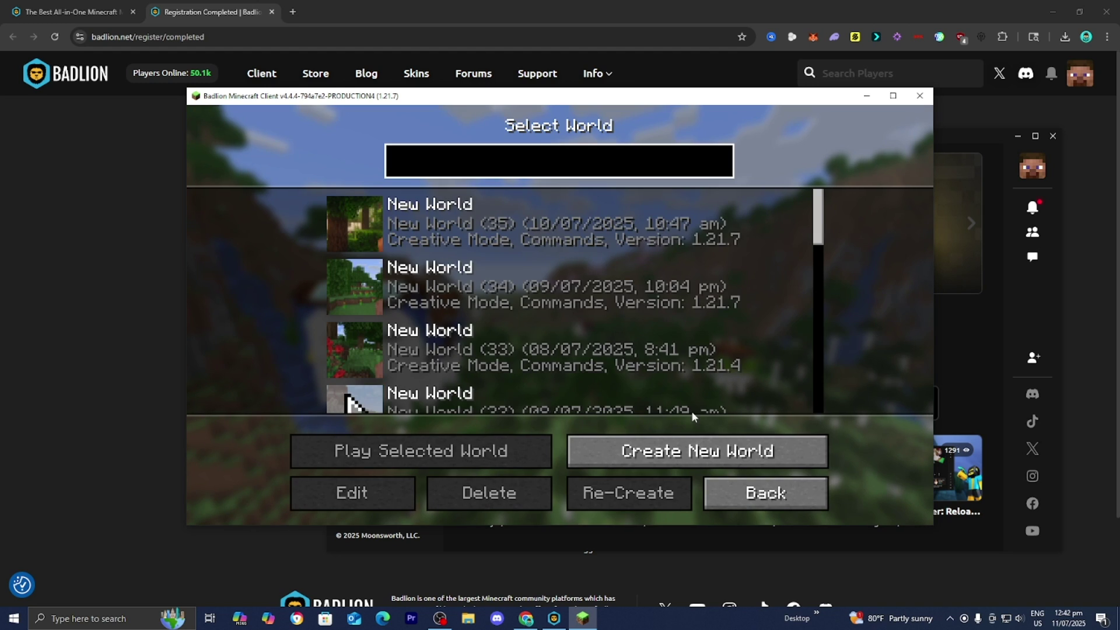
click(692, 449)
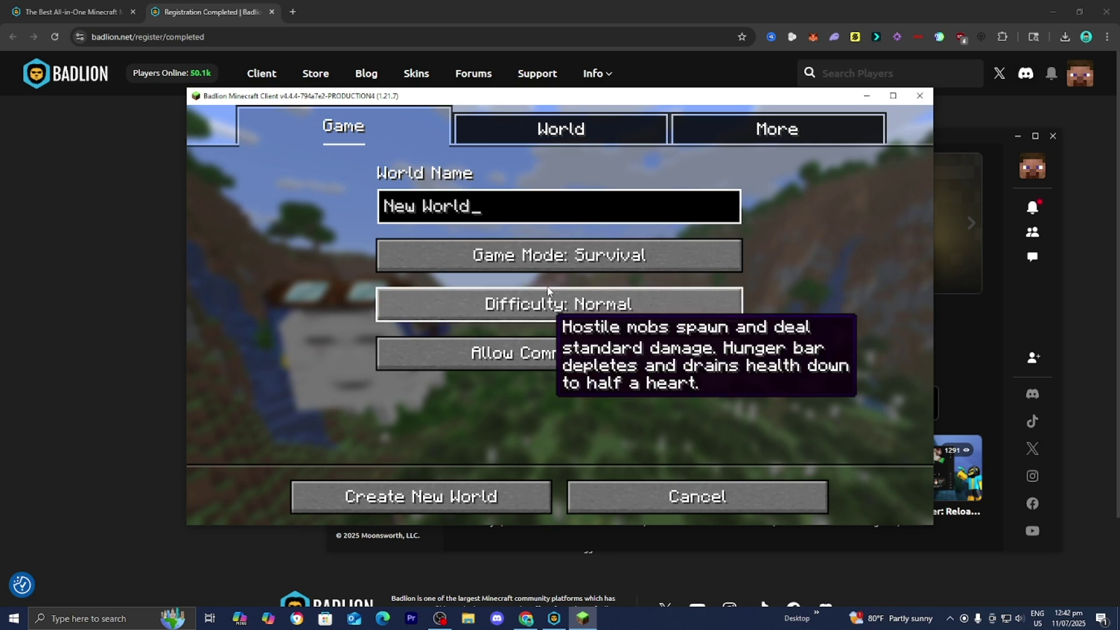
click(563, 256)
click(563, 256)
click(464, 506)
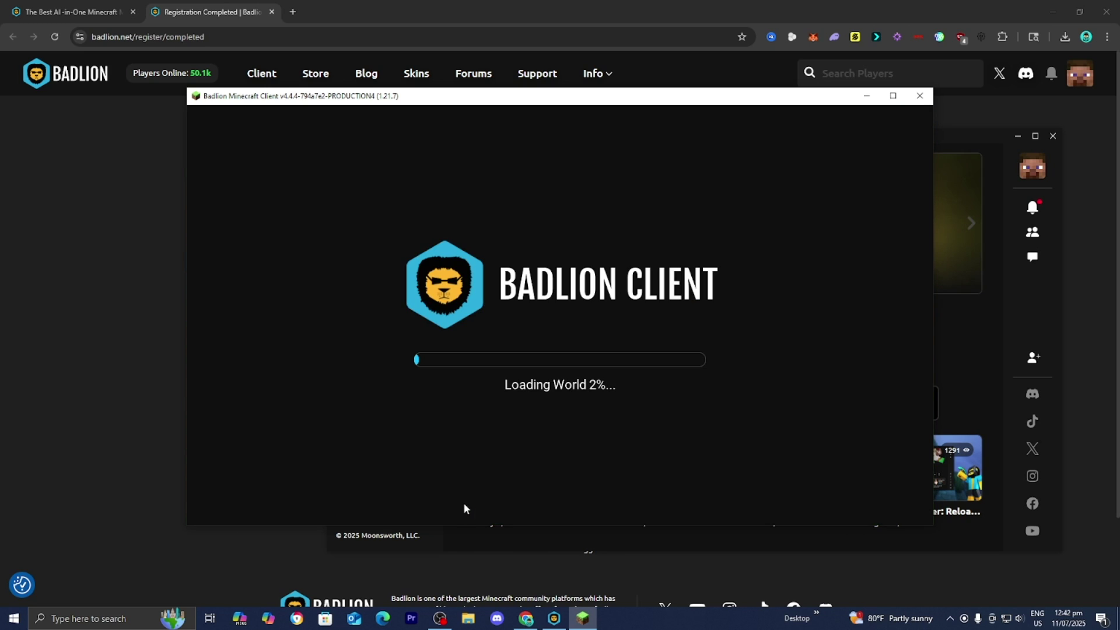